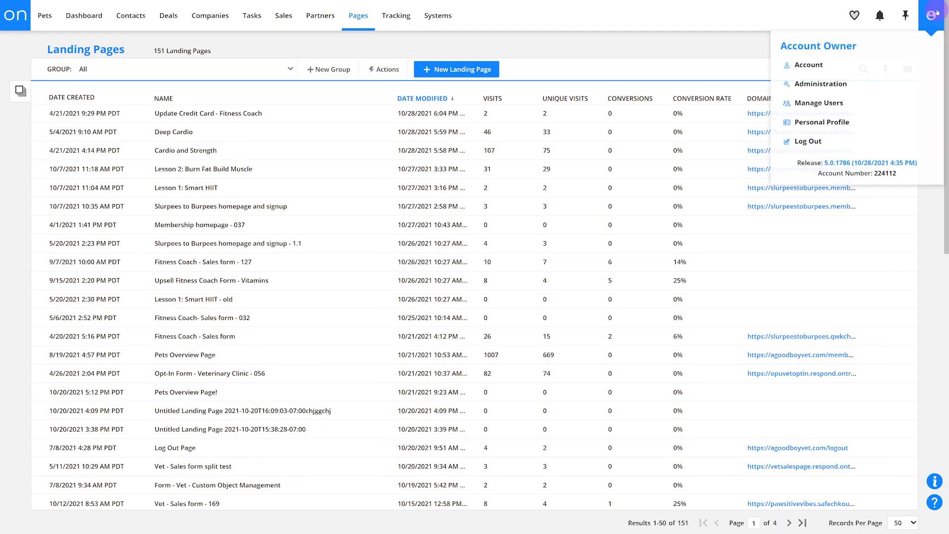
Step: Go to Administration > Membership > Membership Sites to list the 5 existing sites
click(836, 86)
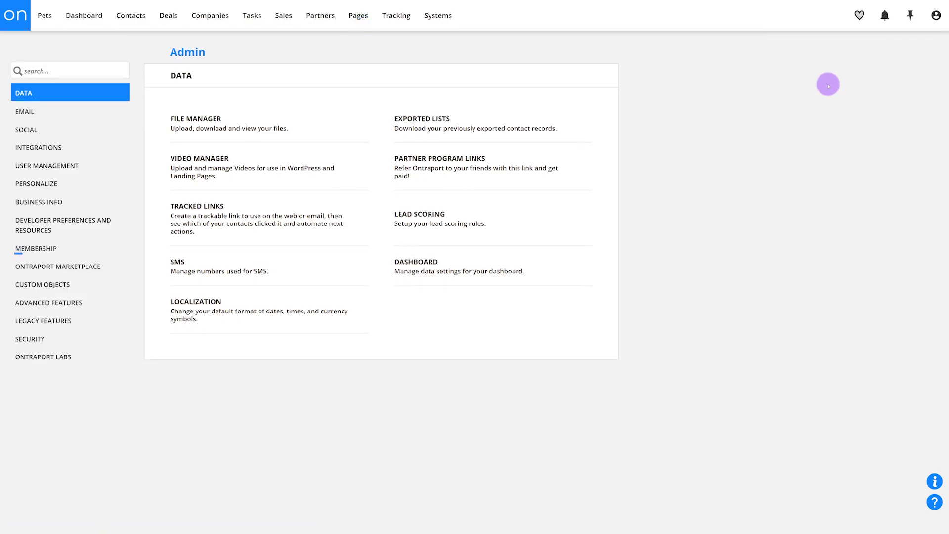
click(79, 249)
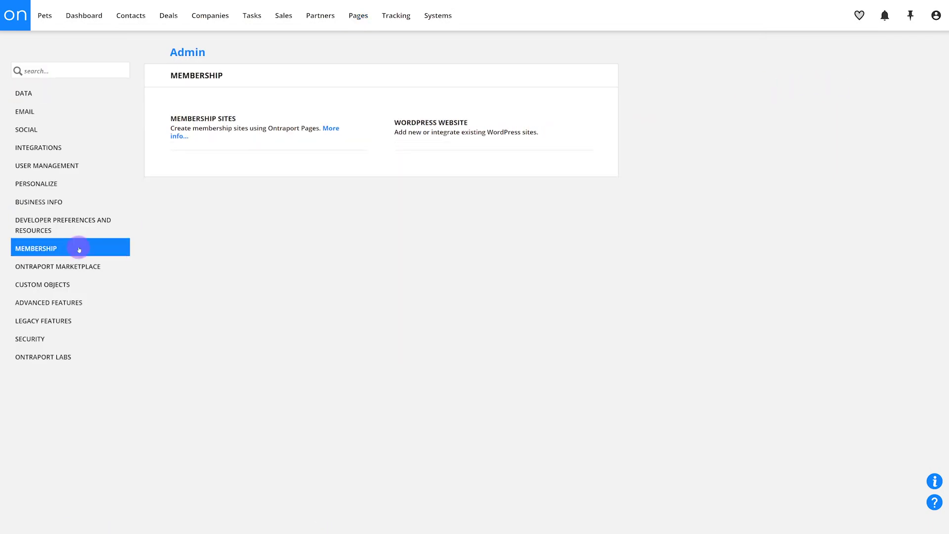
click(238, 130)
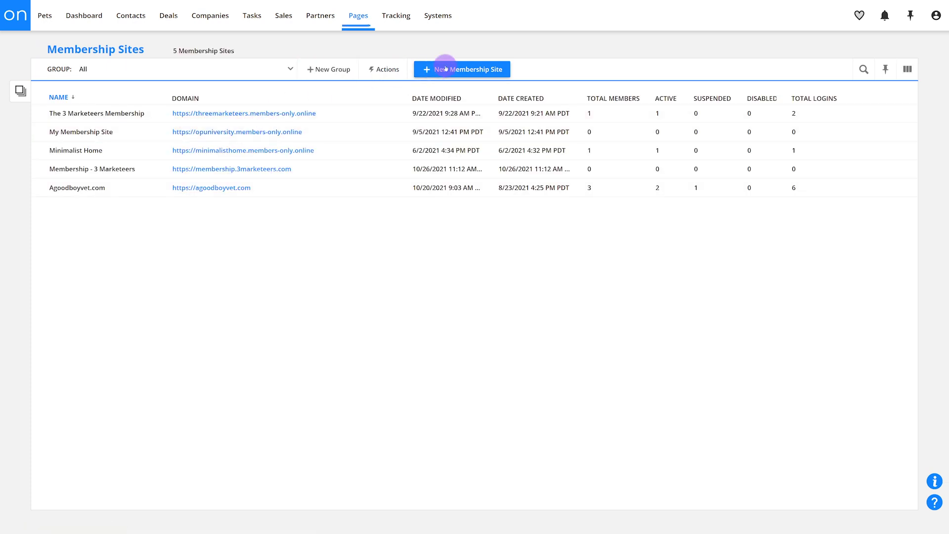
Step: Begin the new membership site titled 'Slurpees to Burpees' and bring up its Domain field
mouse_move(359, 15)
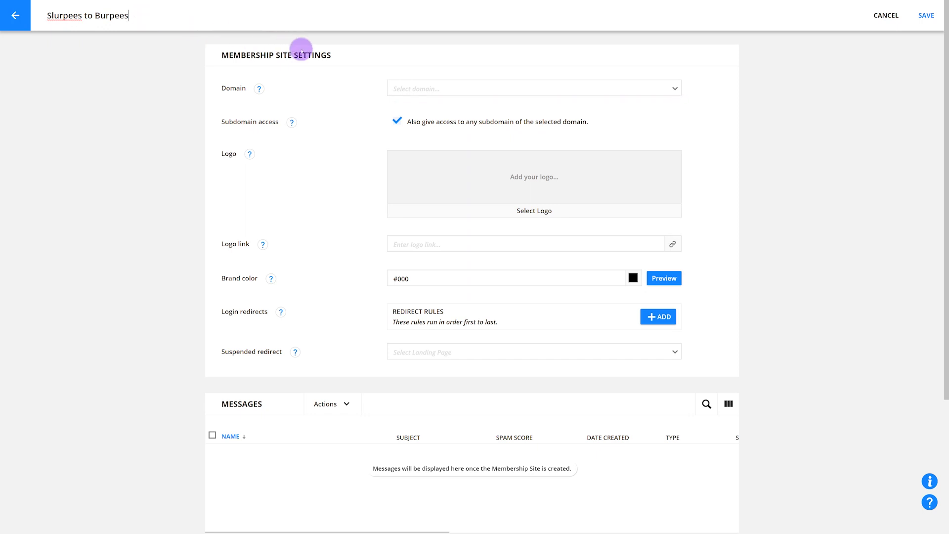
click(467, 89)
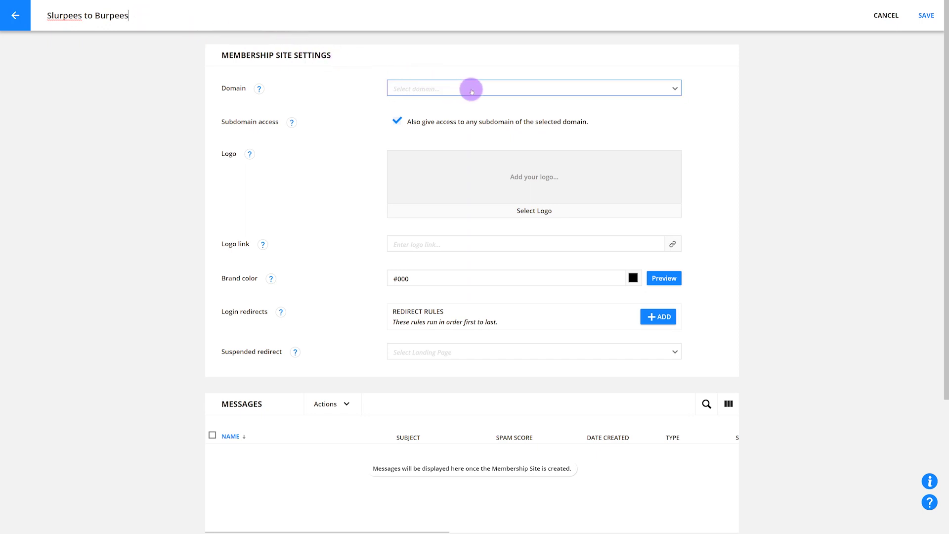
Step: Choose + NEW DOMAIN from the Domain dropdown to reach the Create domain dialog
click(472, 91)
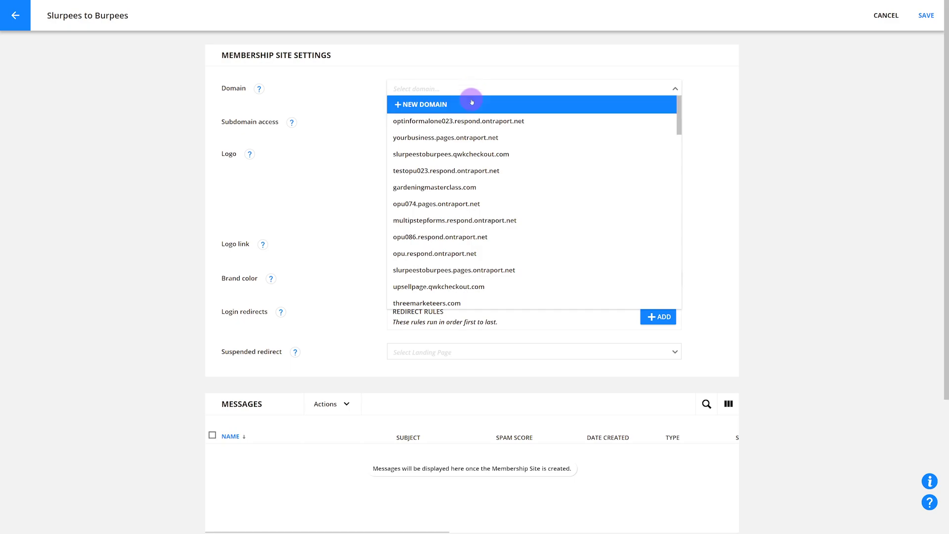
click(471, 107)
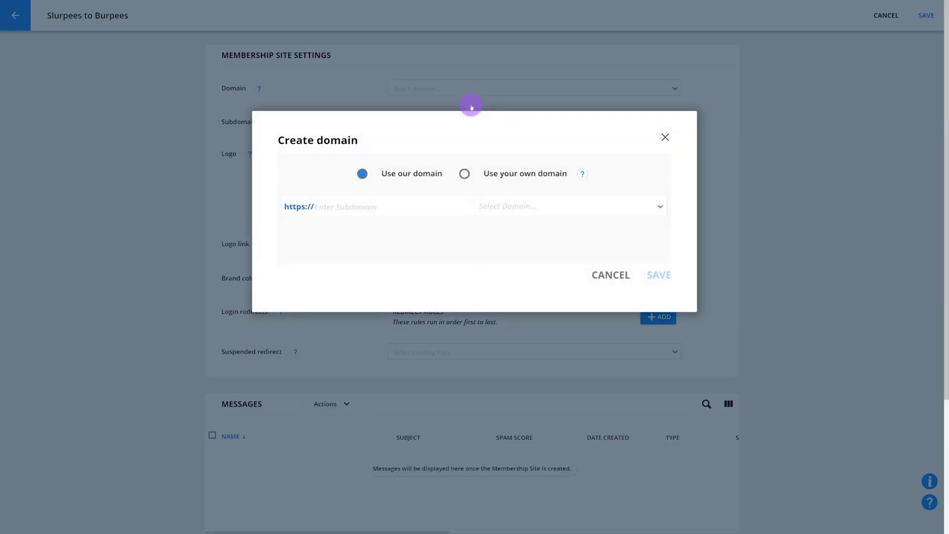
click(602, 273)
click(493, 98)
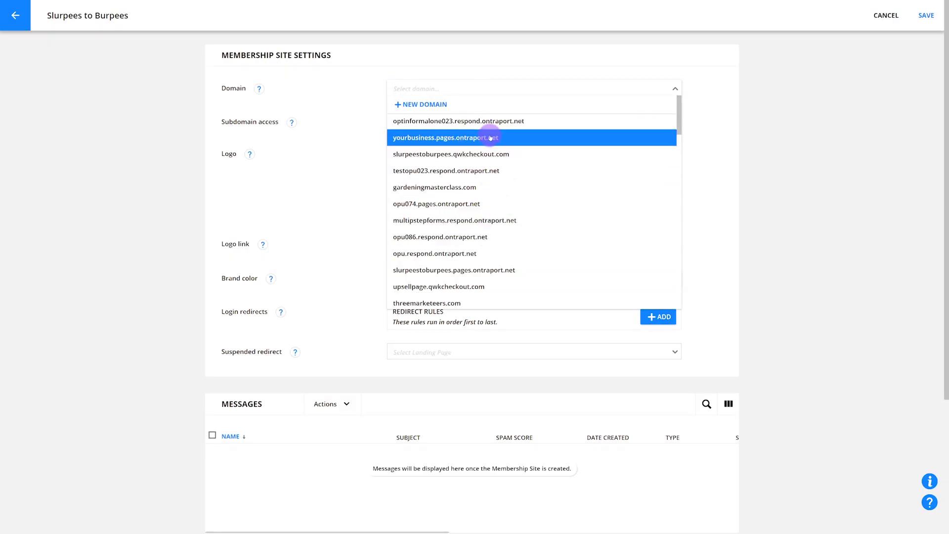
click(439, 104)
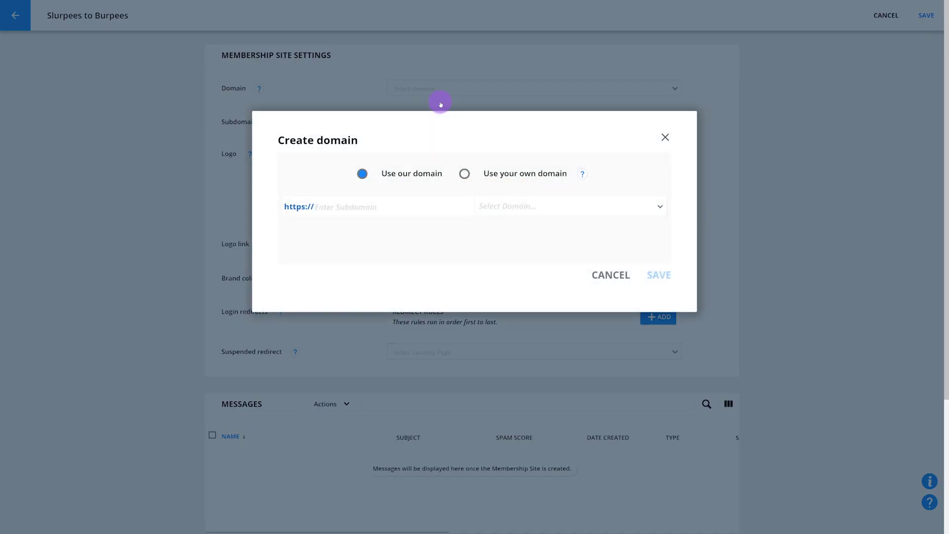
Step: Create and save the domain slurpeestoburpees.members-only.online using Ontraport's domain
click(464, 173)
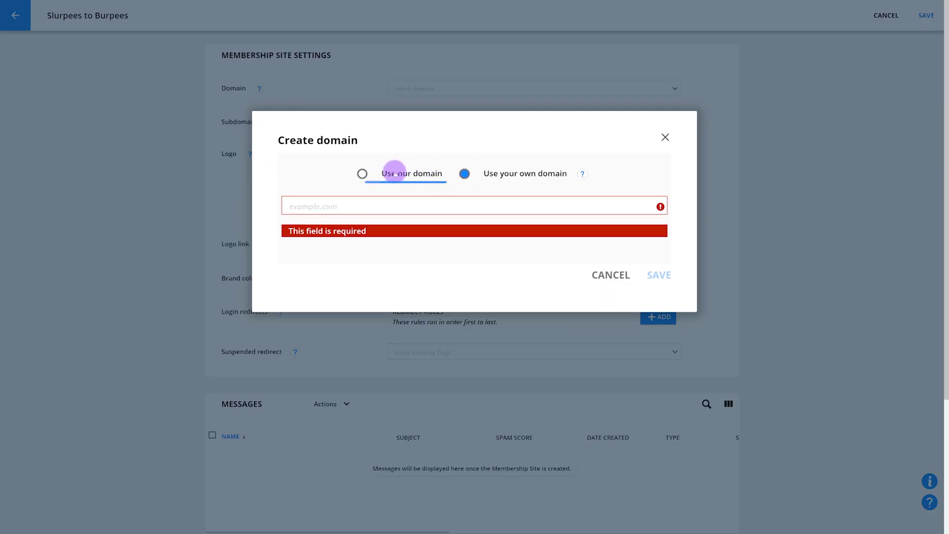
click(365, 173)
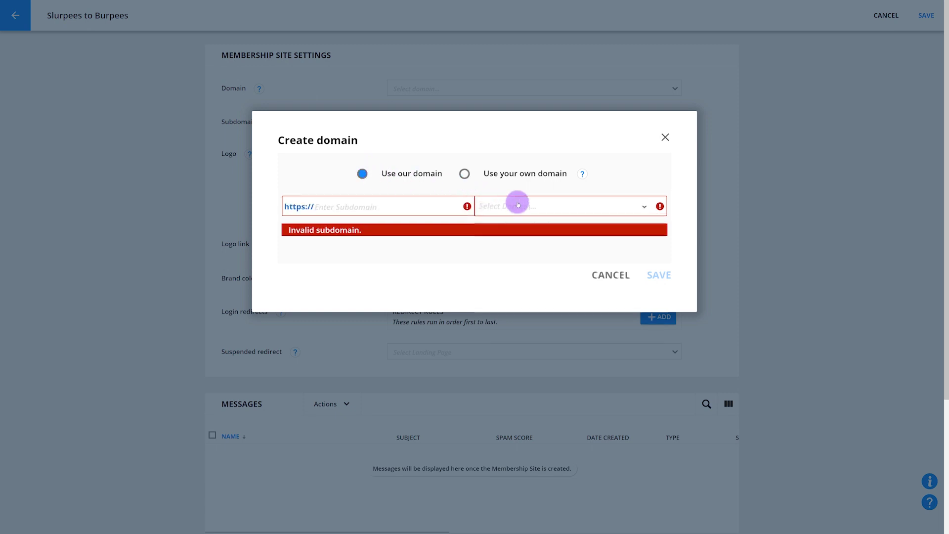
click(517, 205)
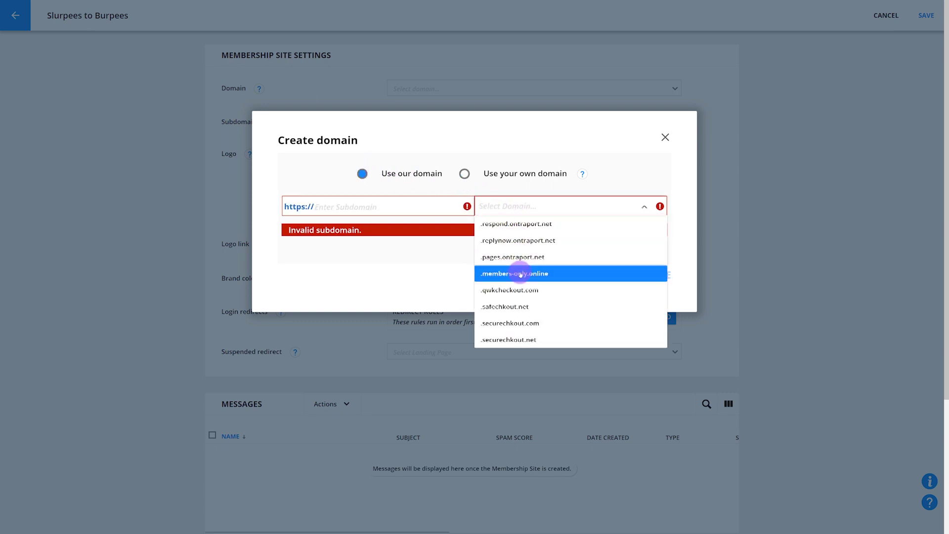
click(517, 273)
click(399, 203)
text(slurpeestoburpees)
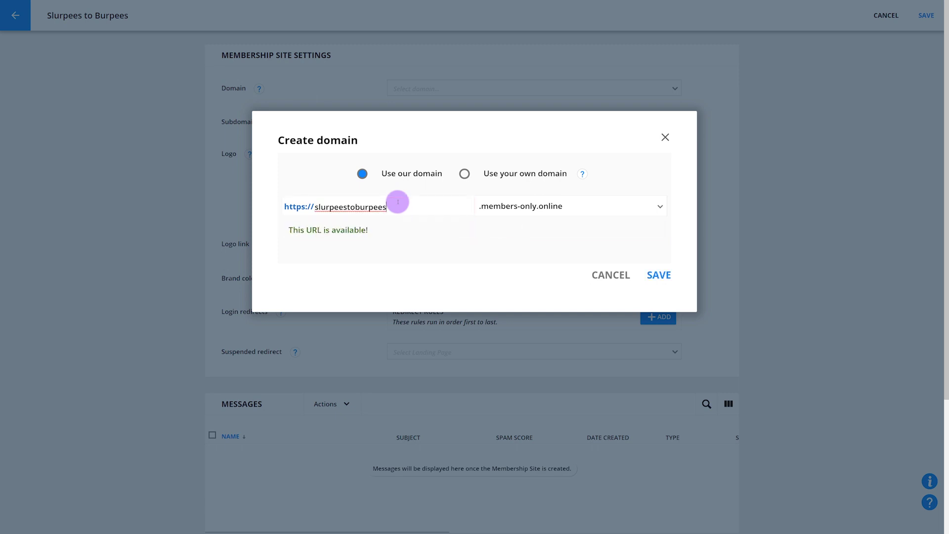
click(658, 274)
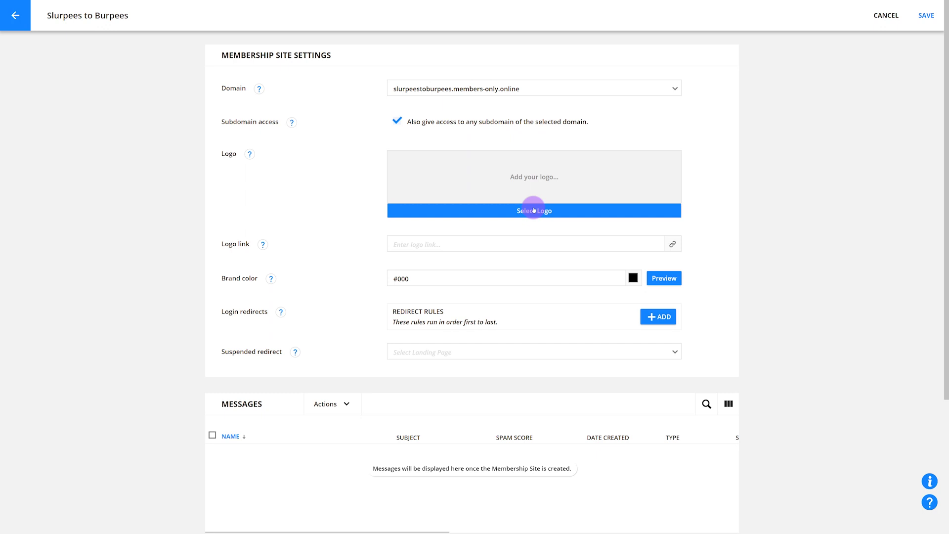
Step: Insert the Slurpees To Burpees logo from the stored files
click(534, 210)
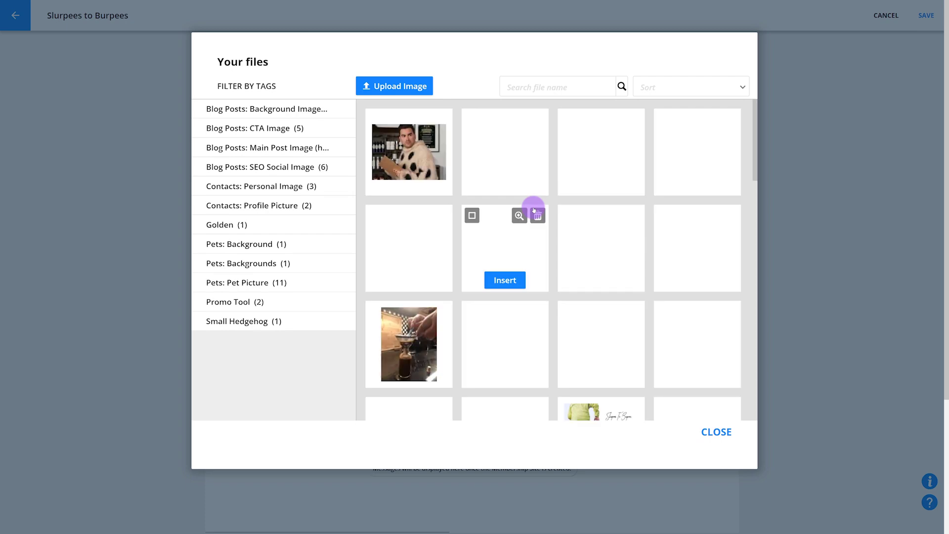
scroll(534, 210, down, 5)
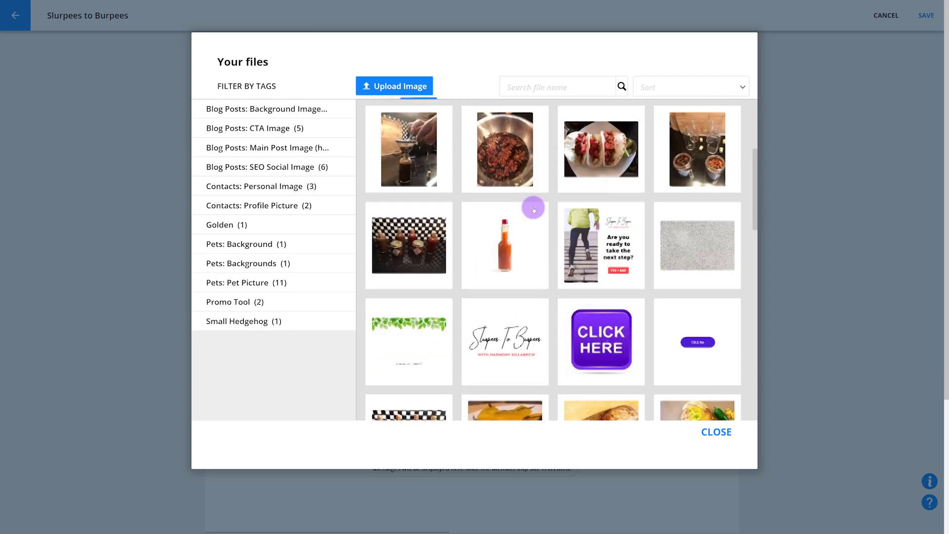
mouse_move(506, 257)
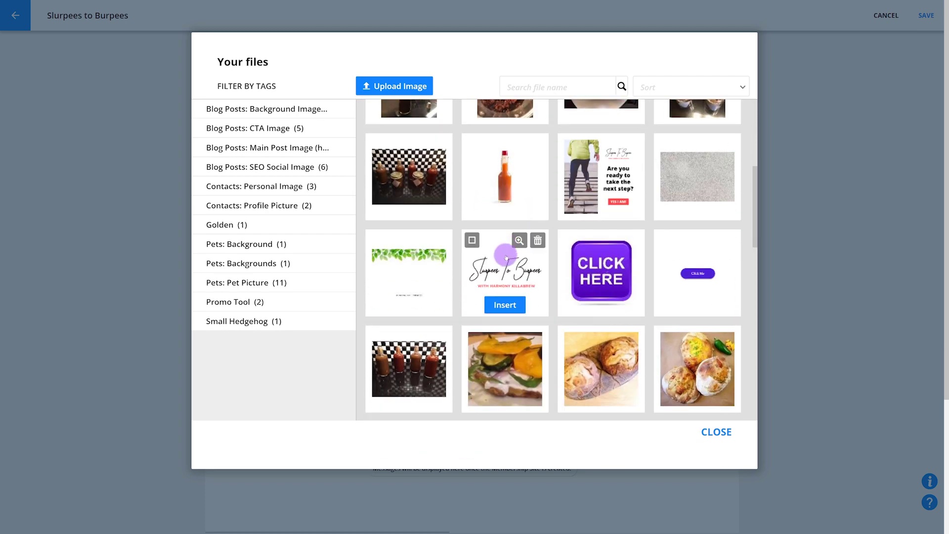
click(392, 87)
click(665, 431)
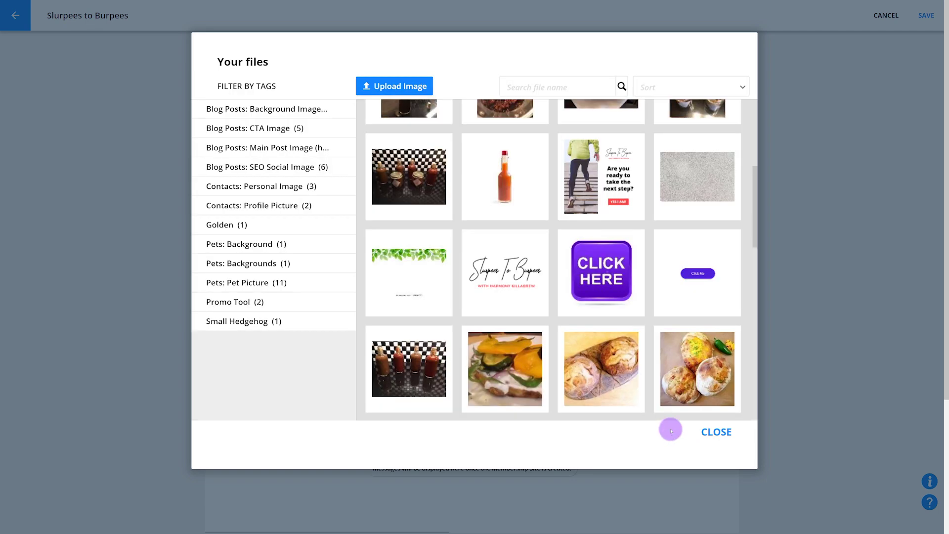
mouse_move(509, 269)
click(502, 308)
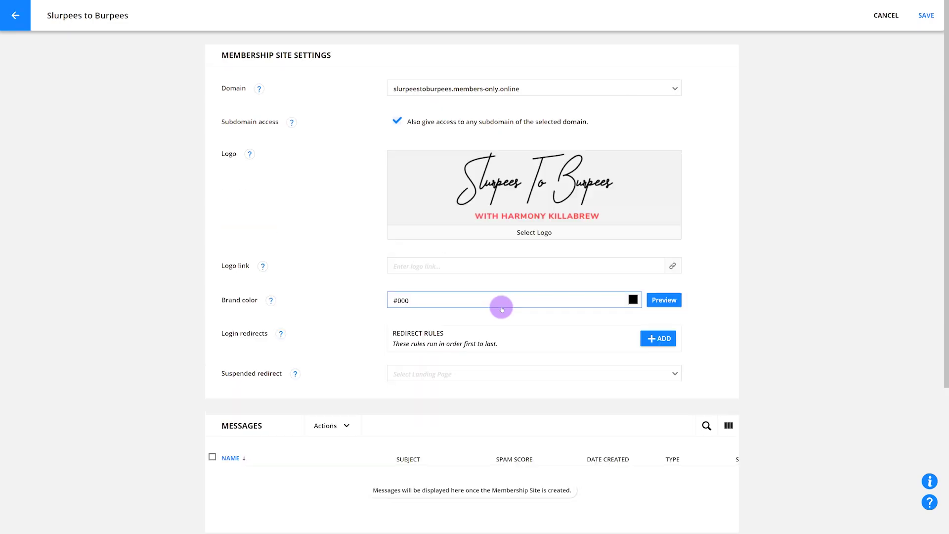
Step: Link the logo to the Slurpees to Burpees homepage and signup landing page
click(673, 265)
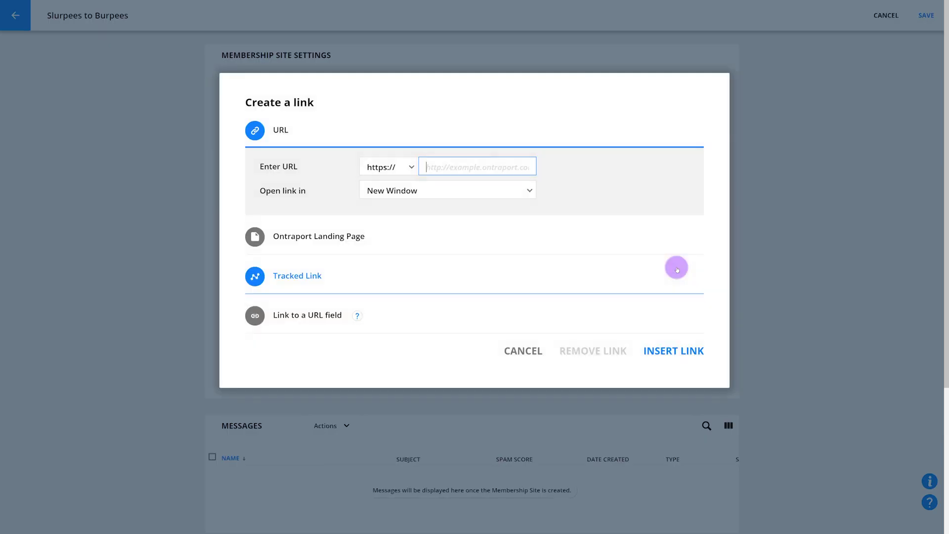
click(531, 252)
click(413, 208)
text(slurpees to burpees)
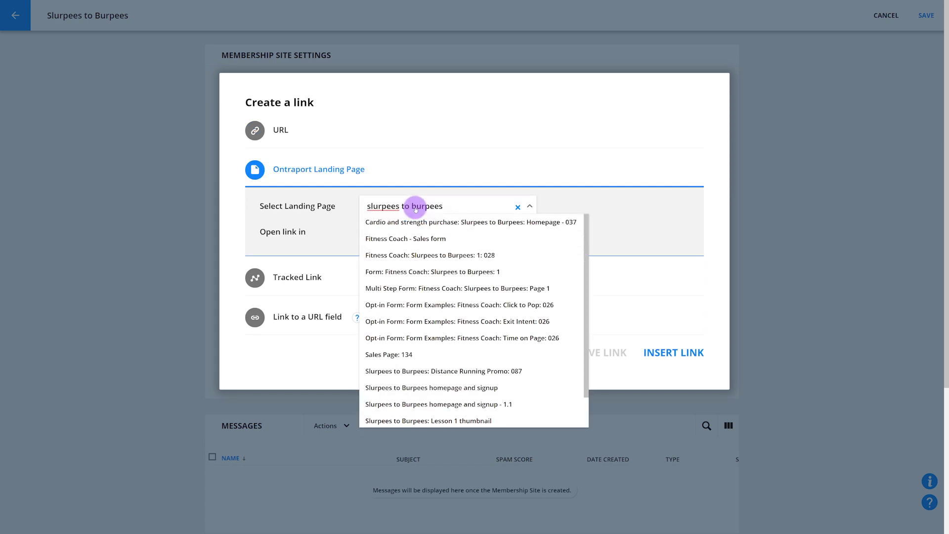
click(451, 388)
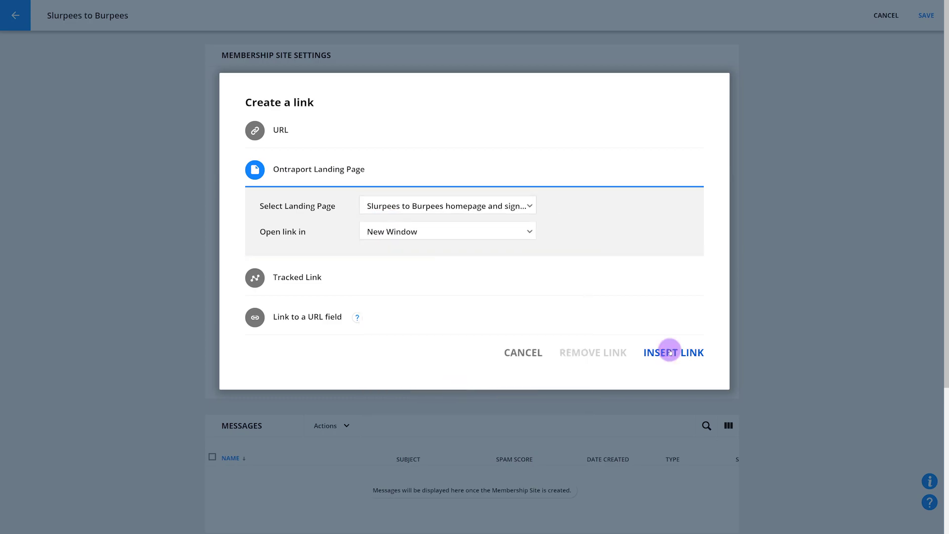
click(672, 352)
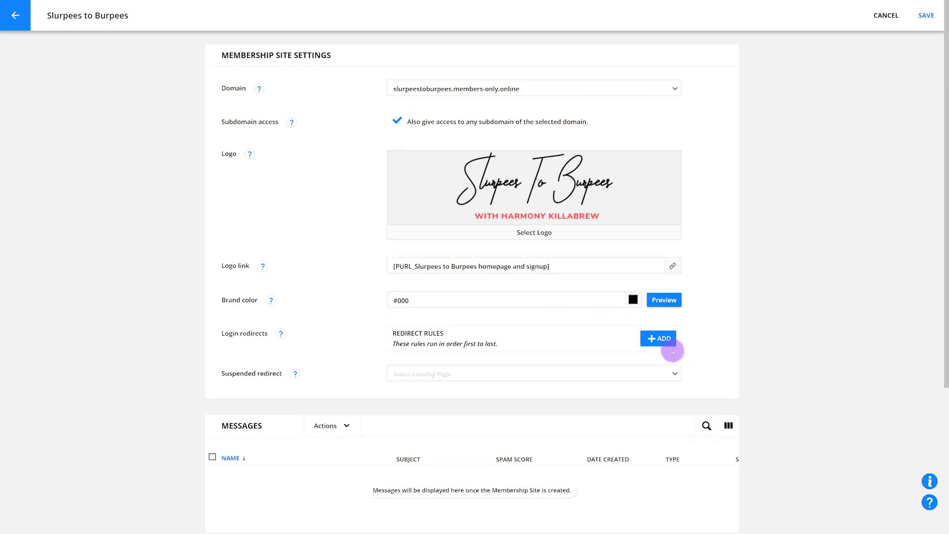
click(633, 299)
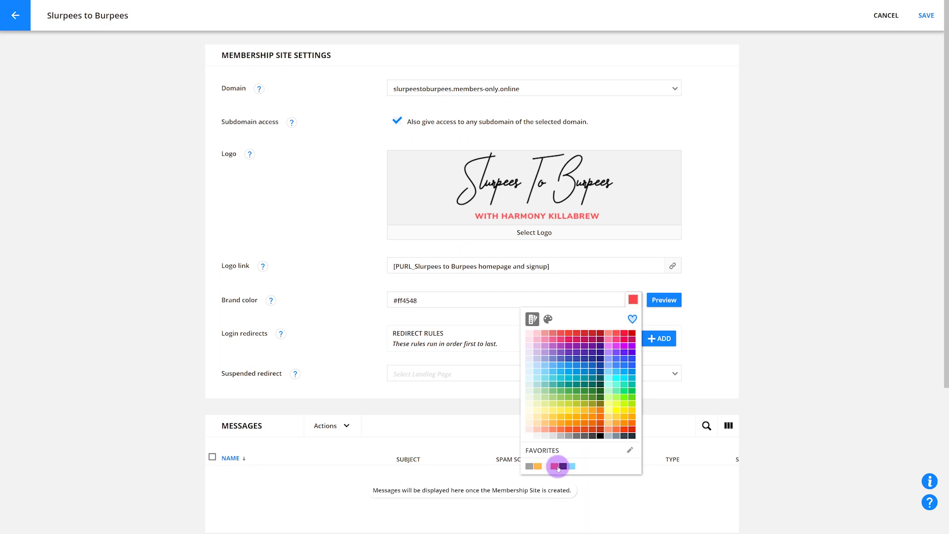
Step: Set the brand colour to the red favourite swatch #ff4548
click(554, 466)
click(634, 299)
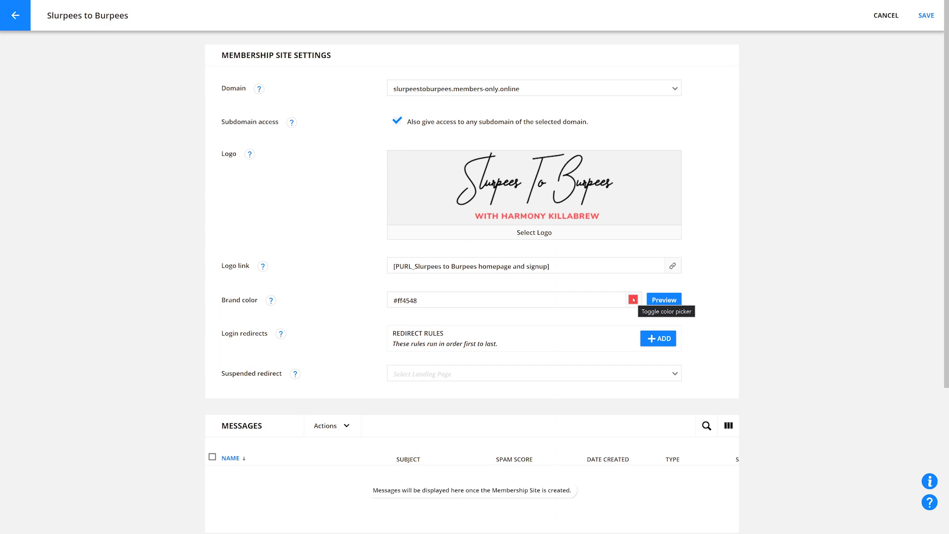
click(661, 339)
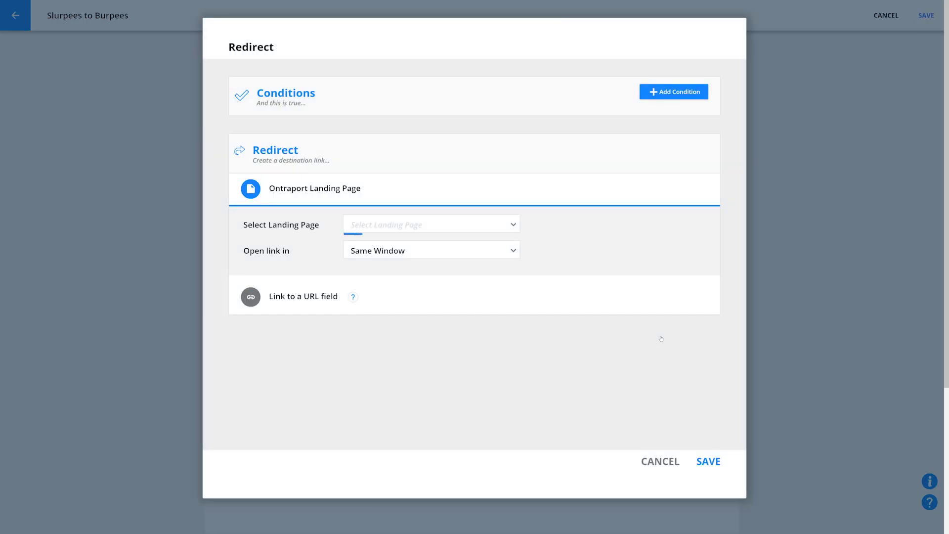
Step: Point redirect rule 1 at the Membership Homepage landing page and save it
click(479, 229)
text(membership home page)
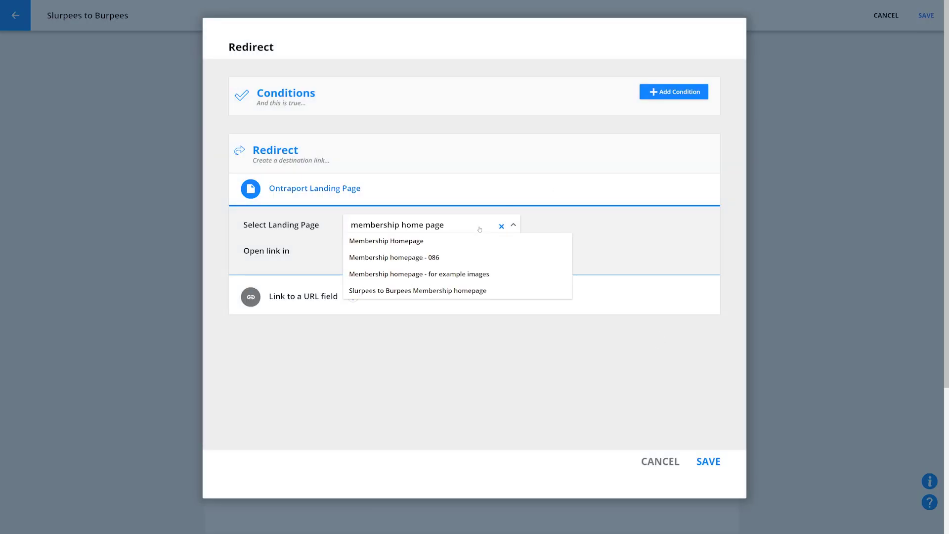
click(418, 241)
click(707, 461)
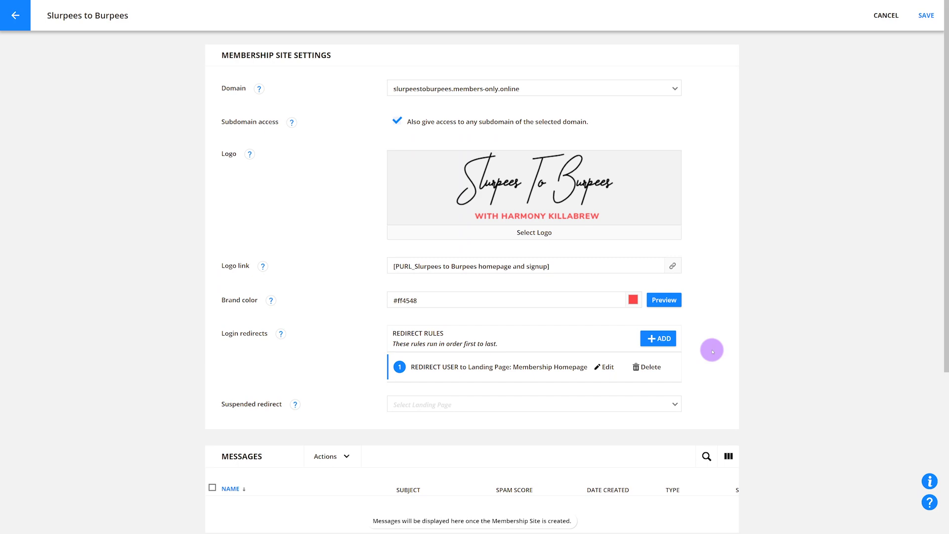
click(662, 337)
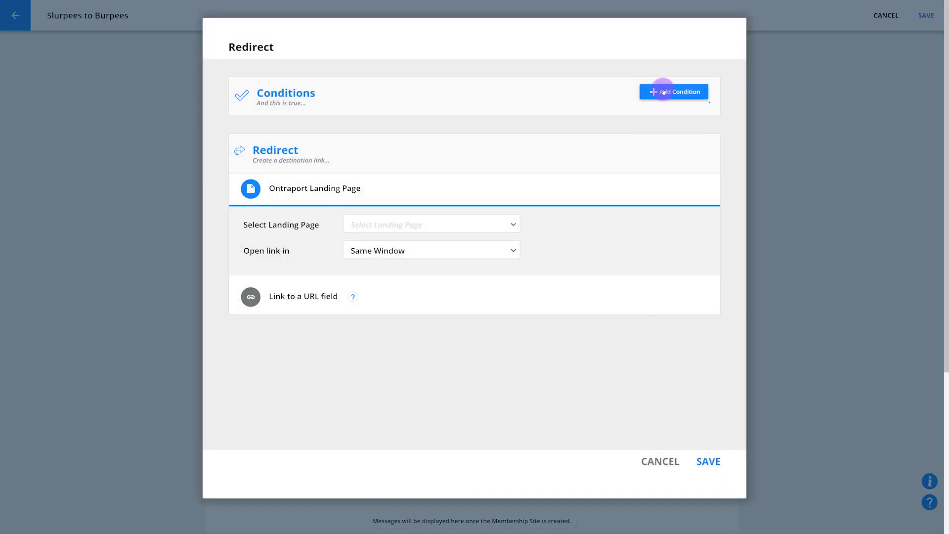
Step: Add condition Membership Level Equal To Deep Cardio and route it to the Deep Cardio page
click(663, 91)
text(field)
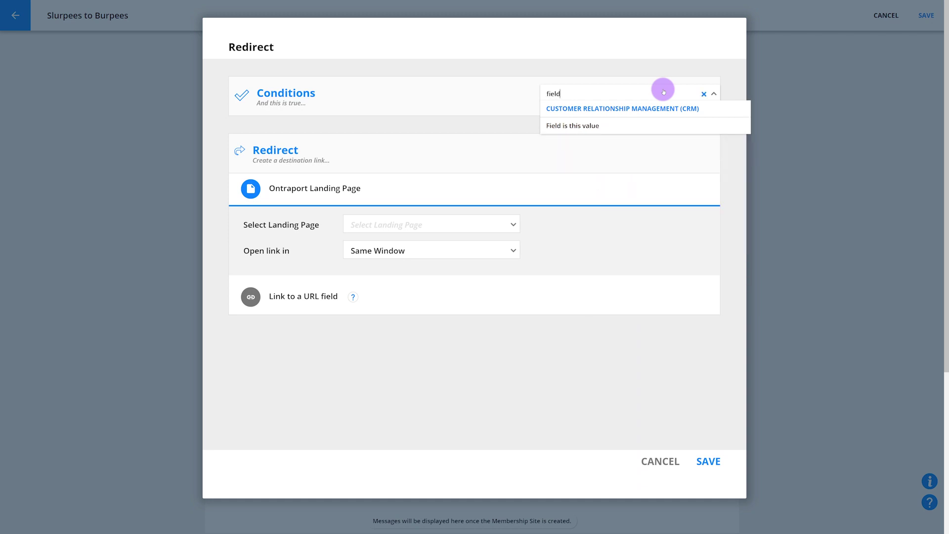
click(618, 125)
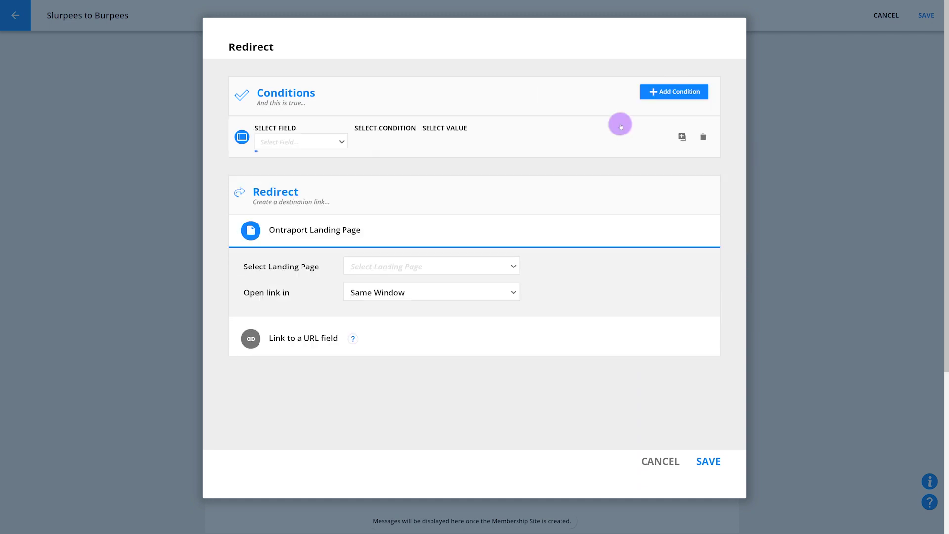
click(314, 142)
text(mem)
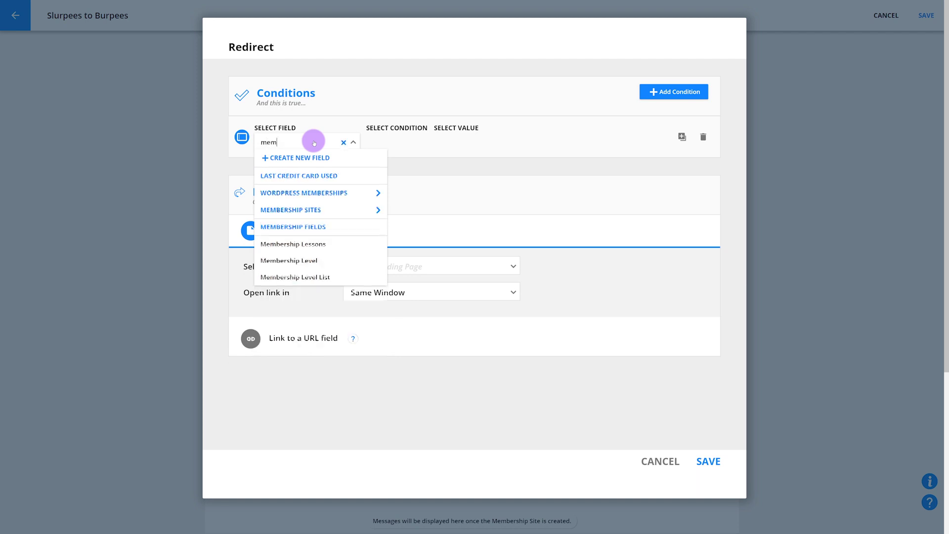
click(360, 260)
click(410, 141)
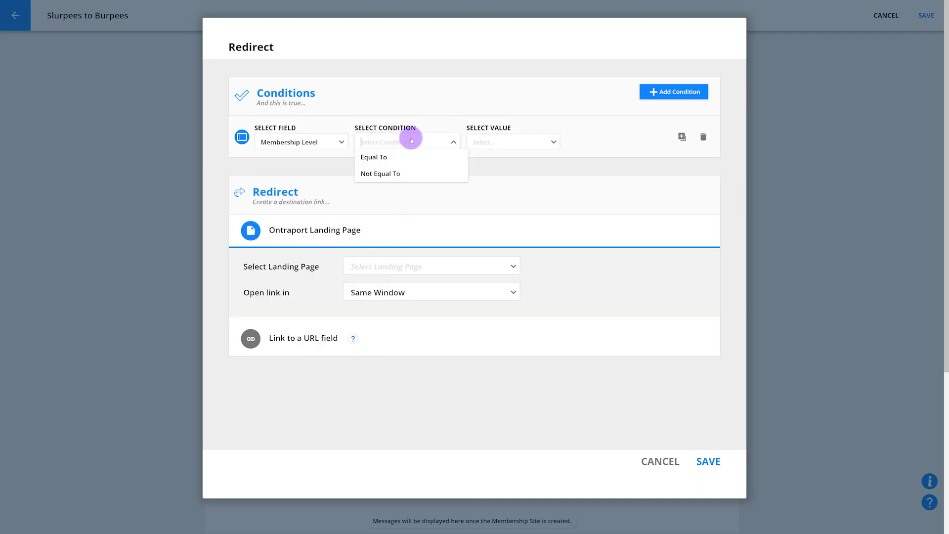
click(412, 160)
click(489, 142)
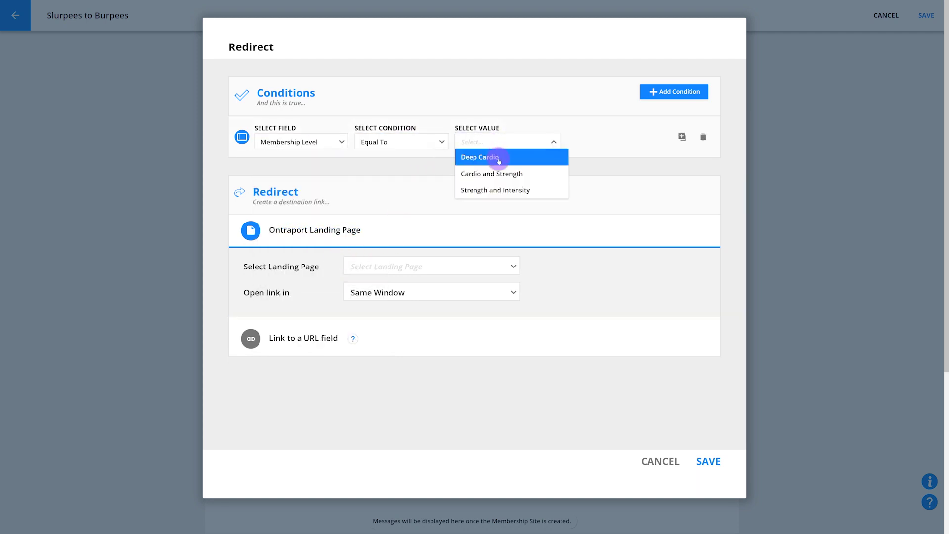
click(483, 155)
click(430, 267)
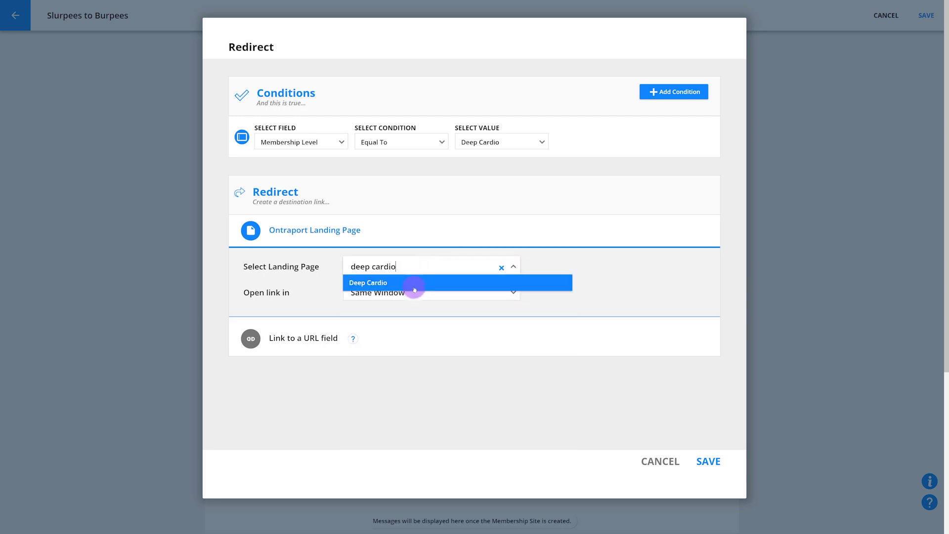
click(413, 282)
Step: Save the Deep Cardio rule and start a third rule with a Field is this value condition
click(708, 457)
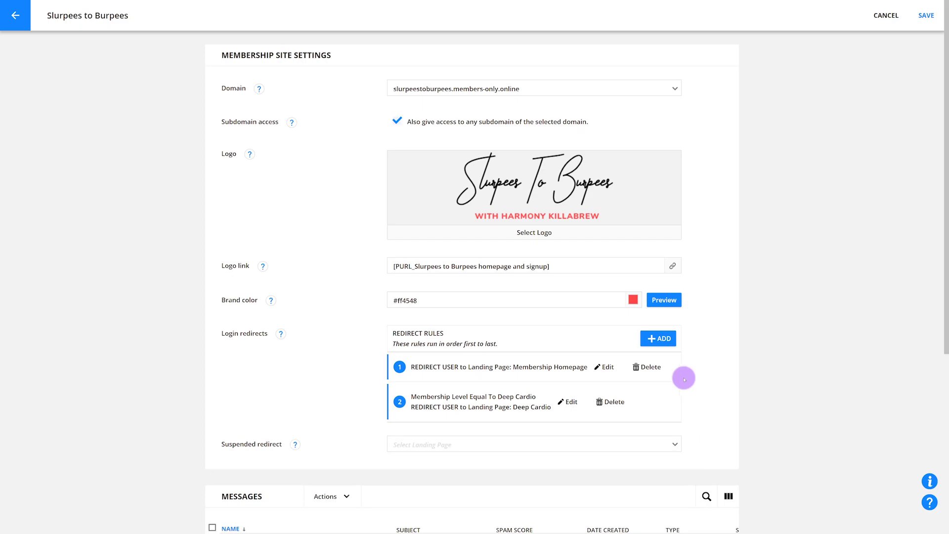
click(660, 339)
click(661, 91)
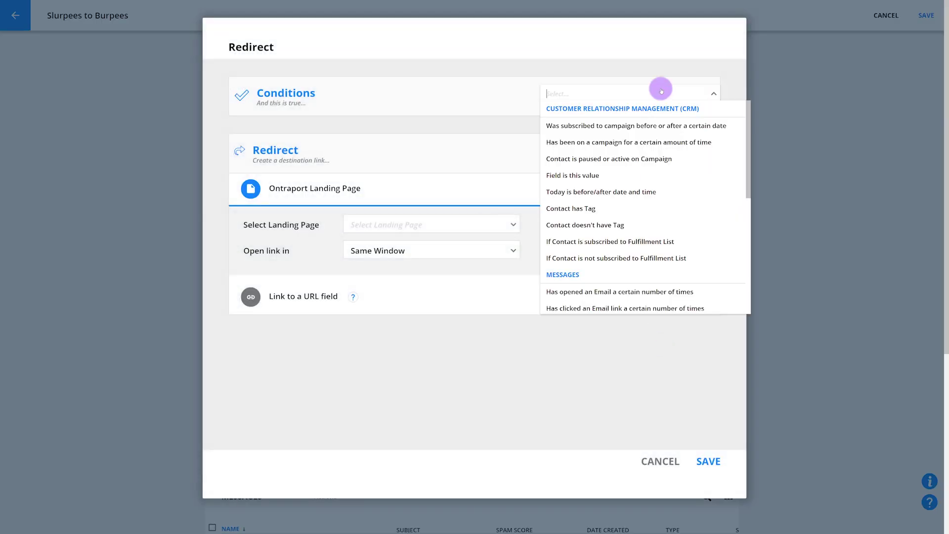
text(field)
click(636, 125)
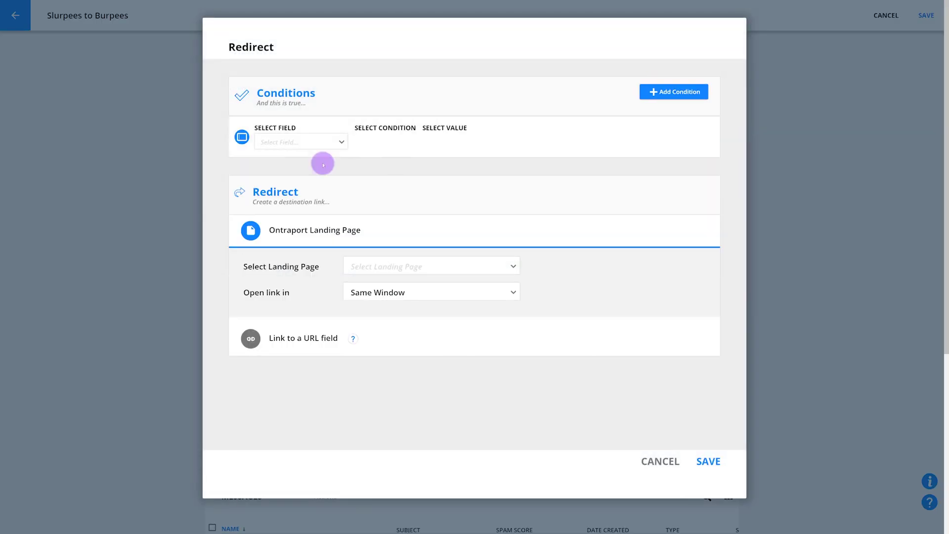
Step: Match Membership Level Equal To Cardio and Strength and redirect to the Cardio and Strength page
click(277, 142)
text(member)
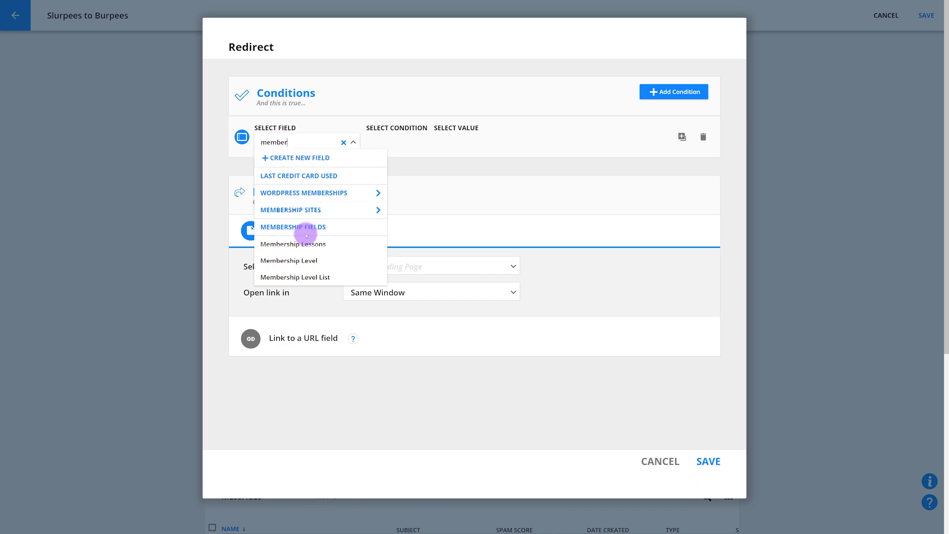
click(306, 258)
click(395, 145)
click(394, 155)
click(487, 142)
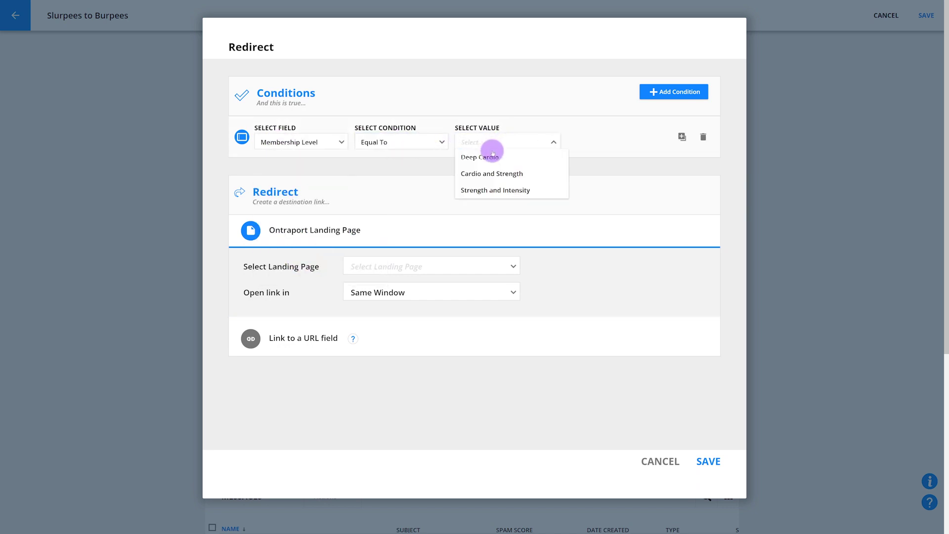
click(494, 173)
click(434, 269)
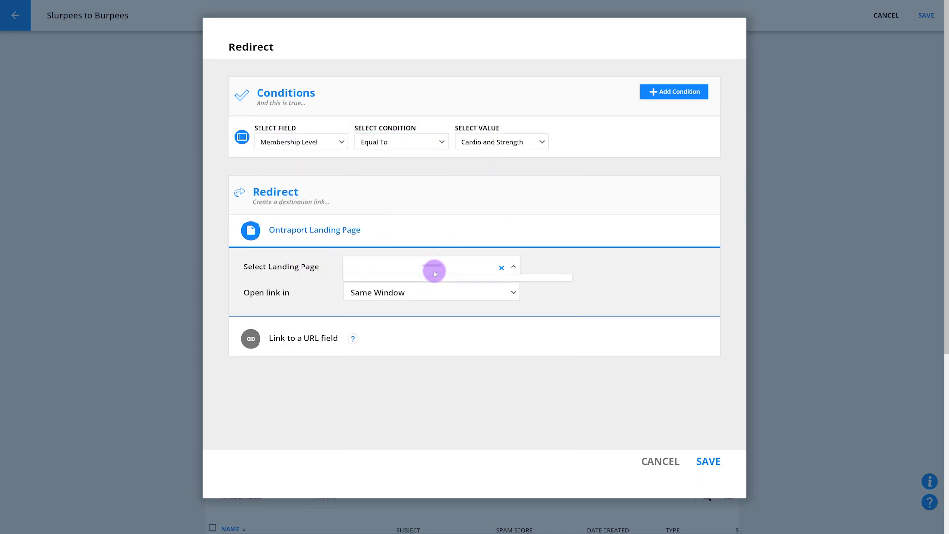
click(414, 299)
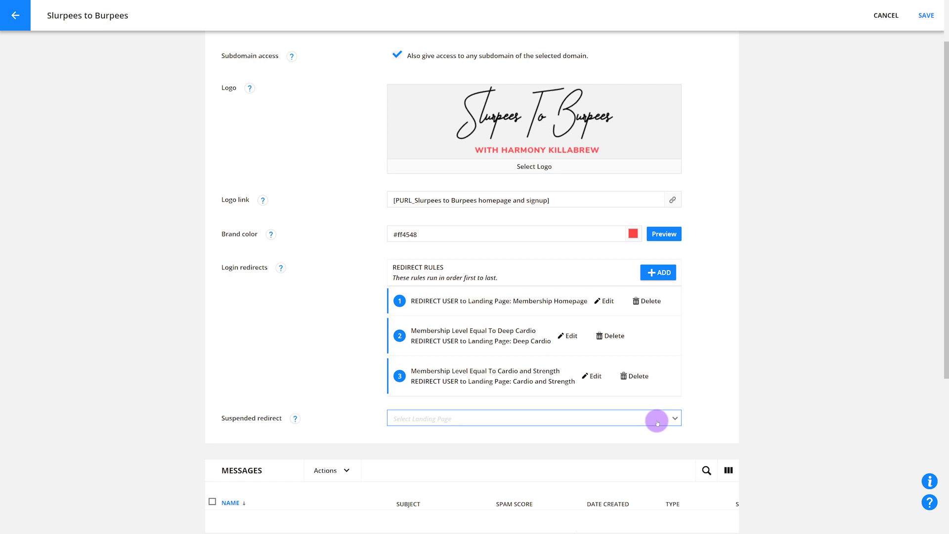
Step: Choose Update Credit Card - Slurpees to Burpees in the Suspended redirect dropdown
click(657, 423)
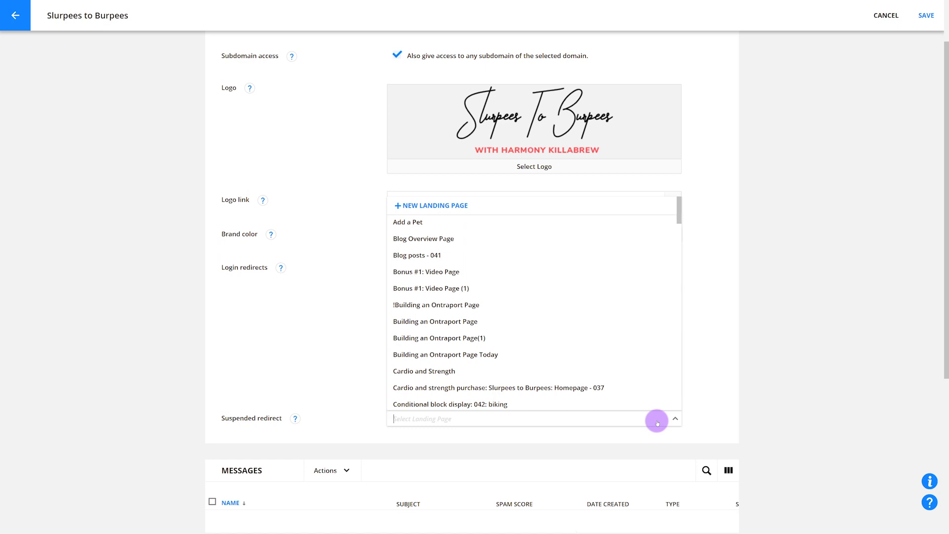
click(657, 422)
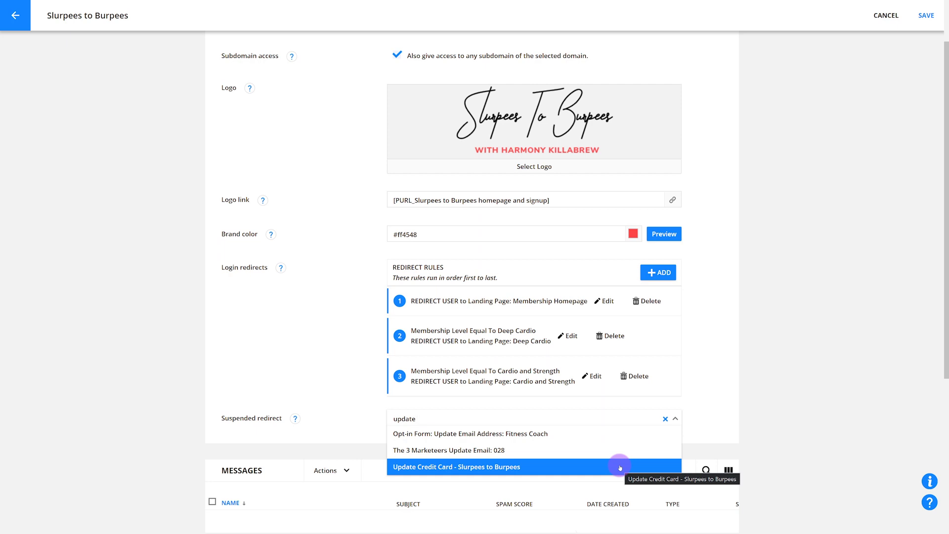
click(620, 468)
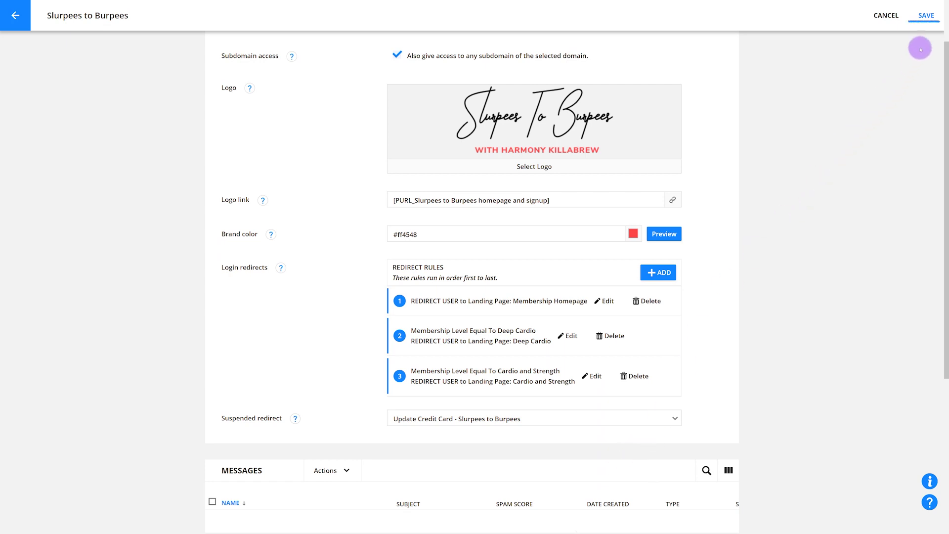
Step: Save the Slurpees to Burpees membership site and dismiss the site-created confirmation
click(922, 15)
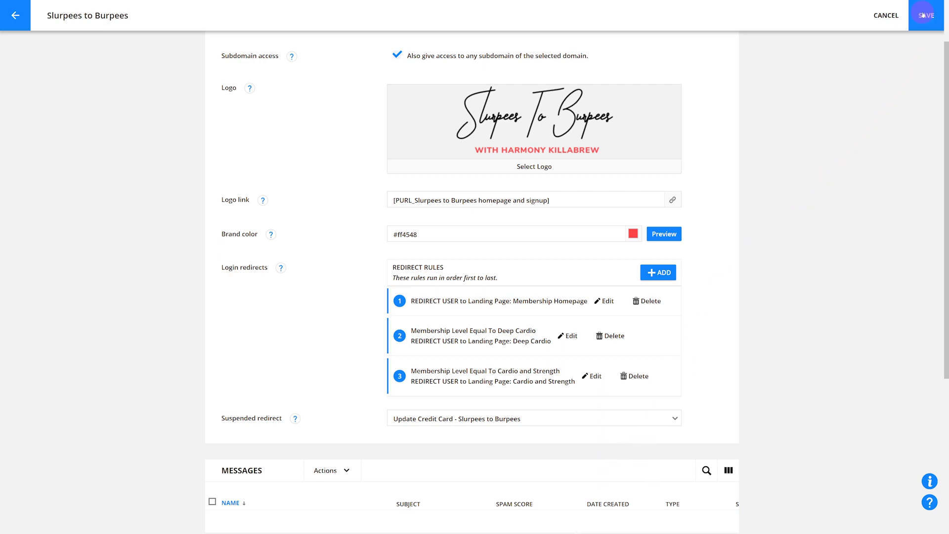
click(922, 16)
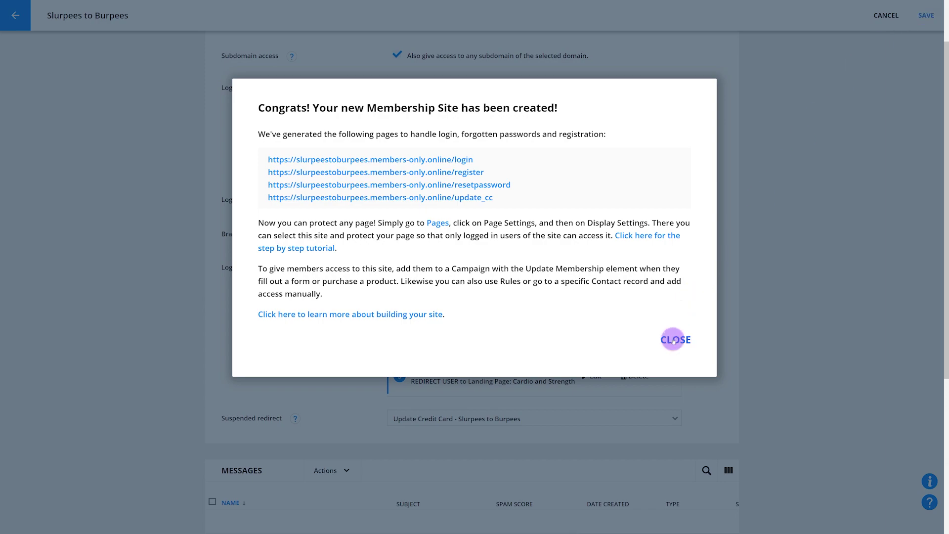
click(673, 341)
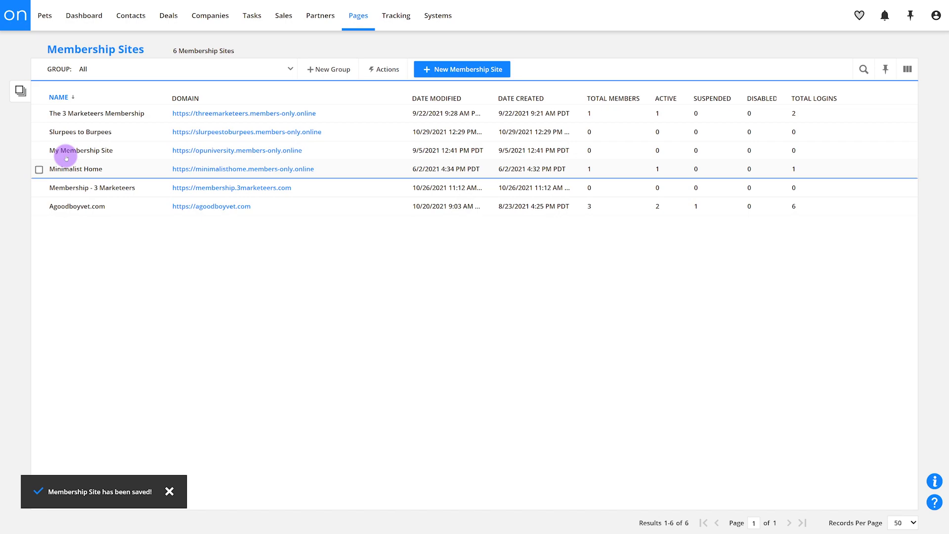
Step: Reopen Slurpees to Burpees and keep the suspended redirect on Update Credit Card - Slurpees to Burpees
click(74, 131)
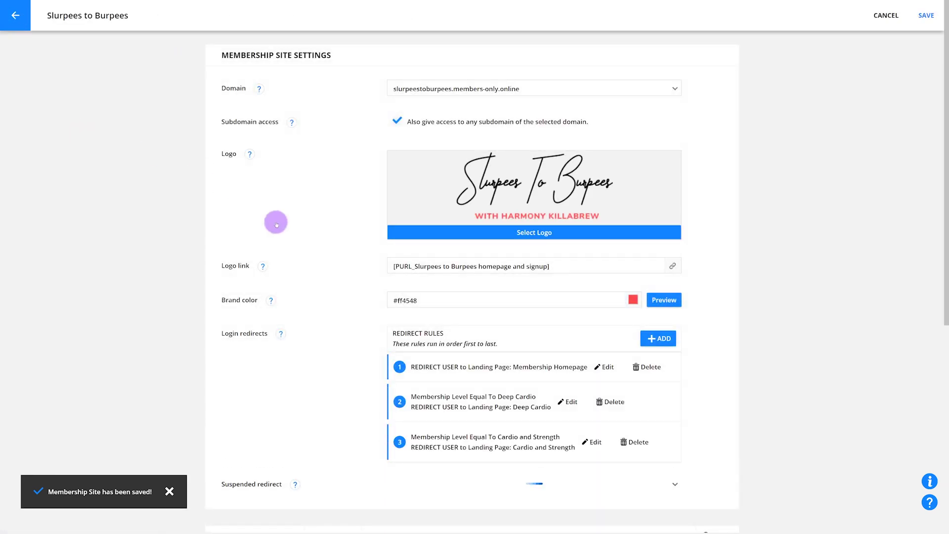
scroll(320, 377, down, 7)
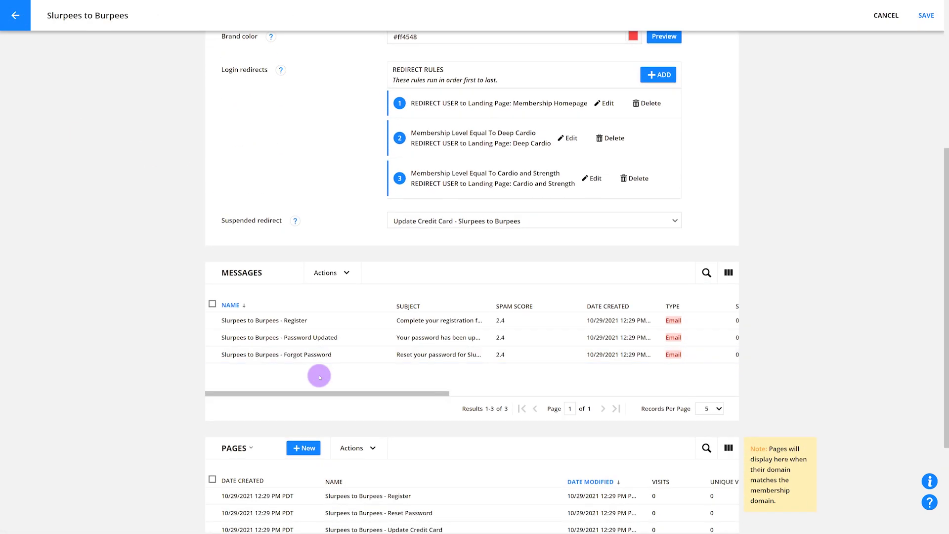
scroll(320, 376, down, 1)
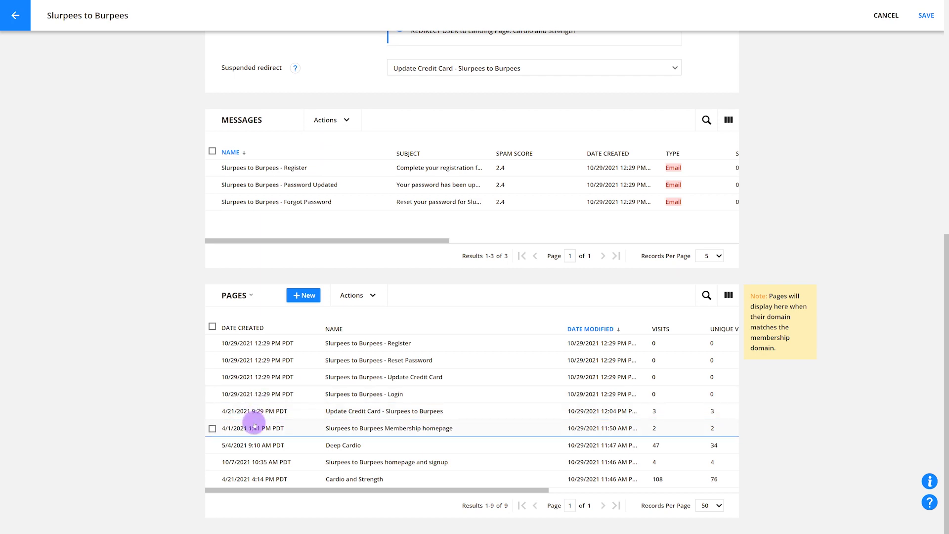
scroll(255, 425, up, 3)
click(536, 198)
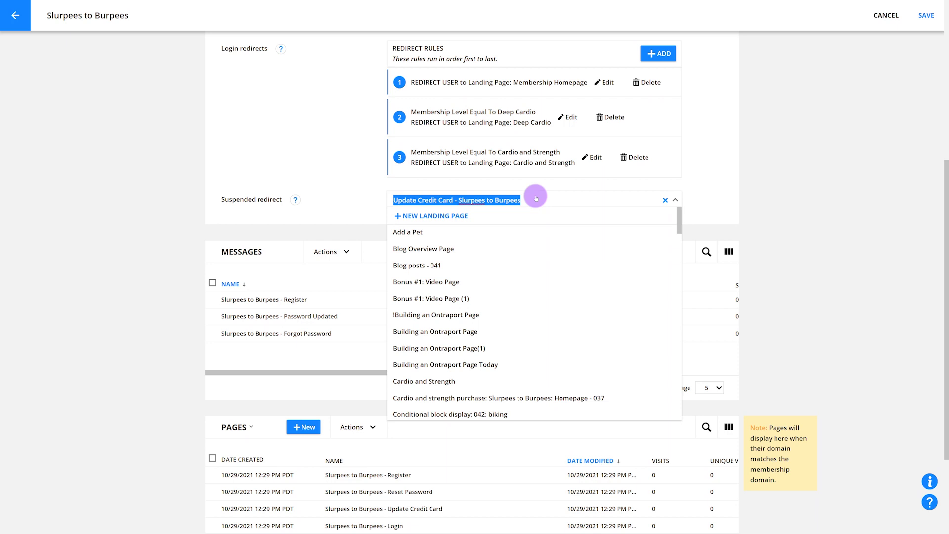
text(update)
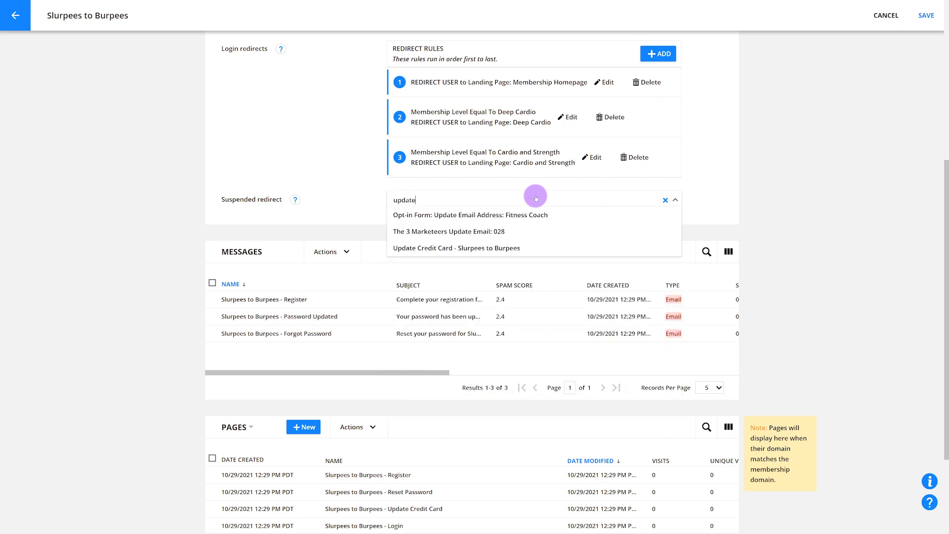
click(524, 247)
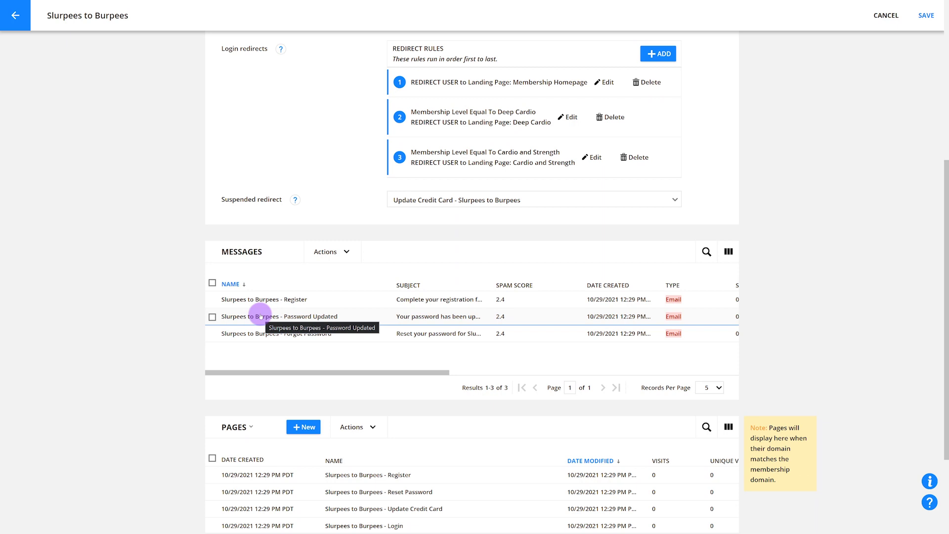
click(260, 316)
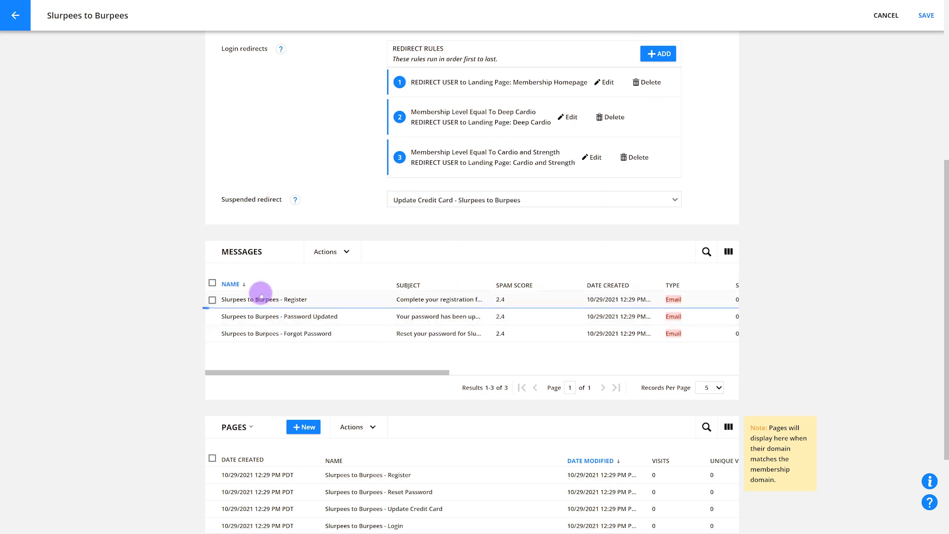
Step: Edit the Slurpees to Burpees - Register email, placing the cursor after the password placeholder line
click(213, 299)
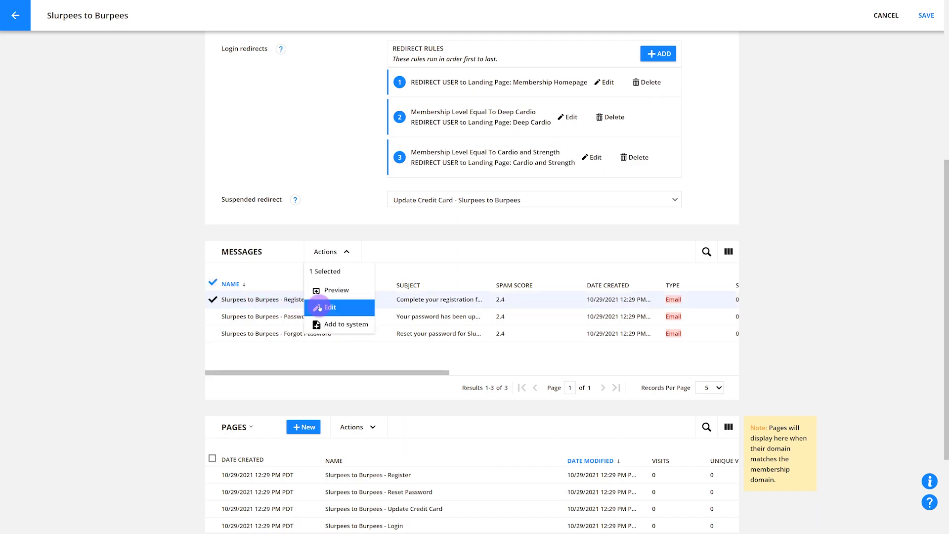
click(316, 304)
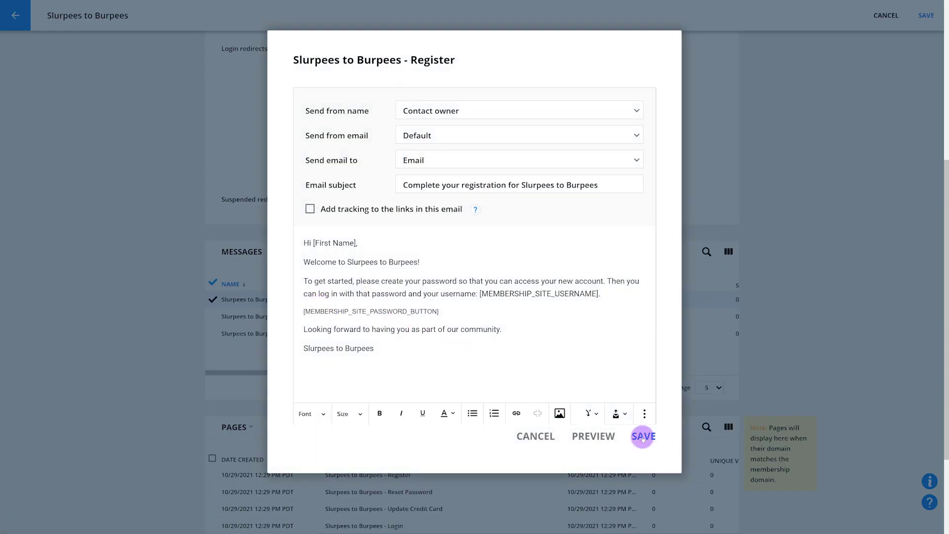
drag(466, 312, 301, 309)
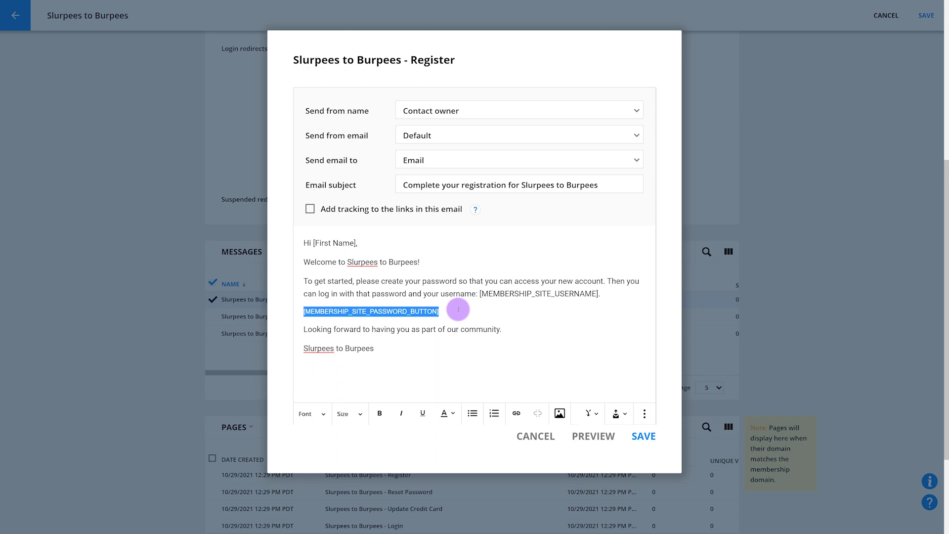
click(459, 309)
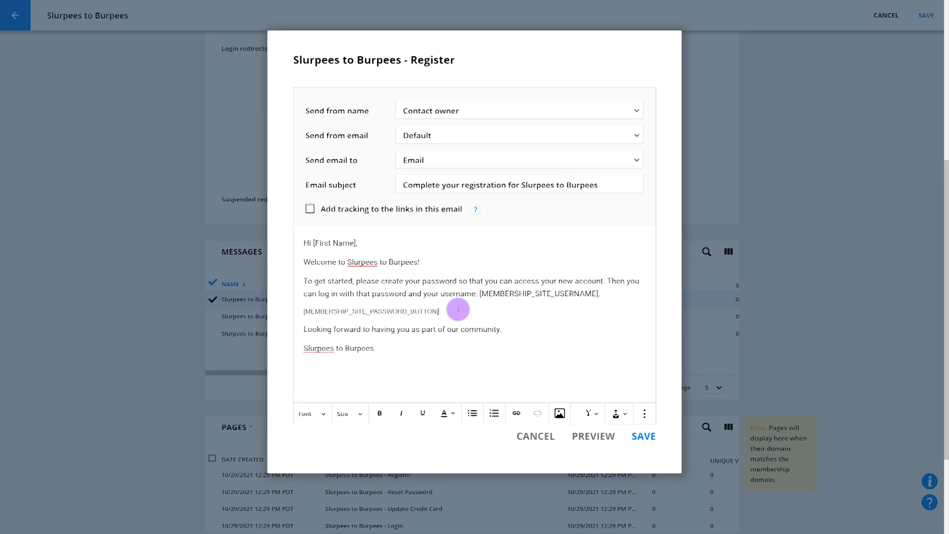